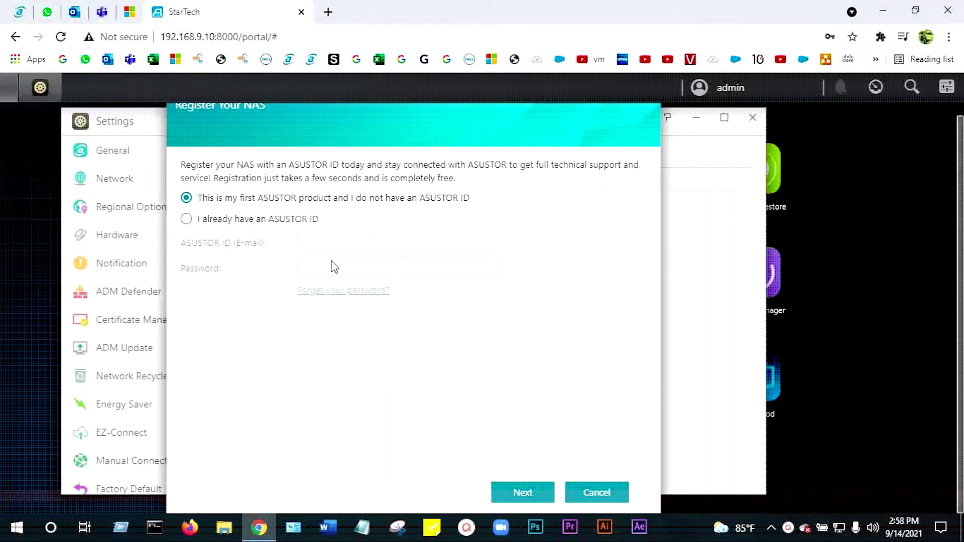
Step: Continue to the new-account form and autofill the owner's name and ASUSTOR ID e-mail
{"action": "left_click", "coordinate": [533, 486]}
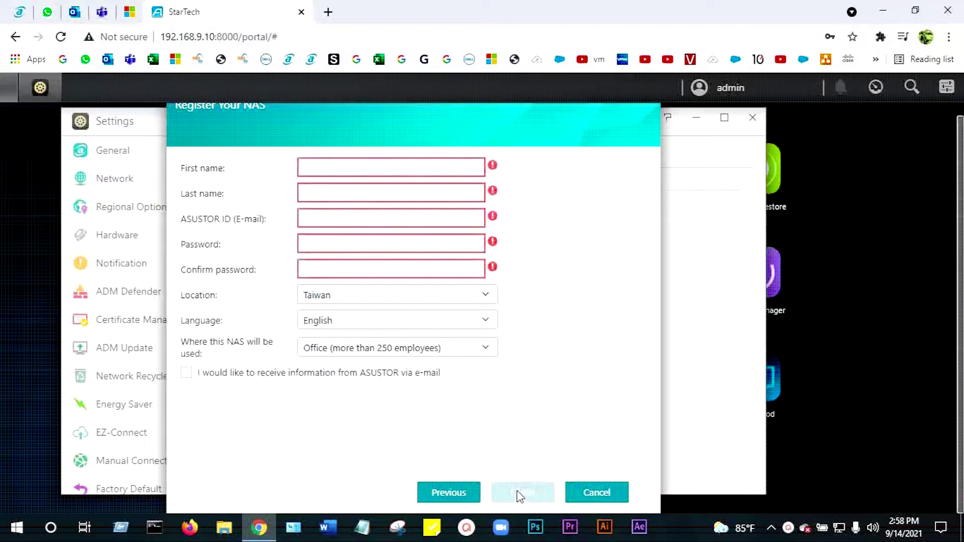
{"action": "left_click", "coordinate": [336, 168]}
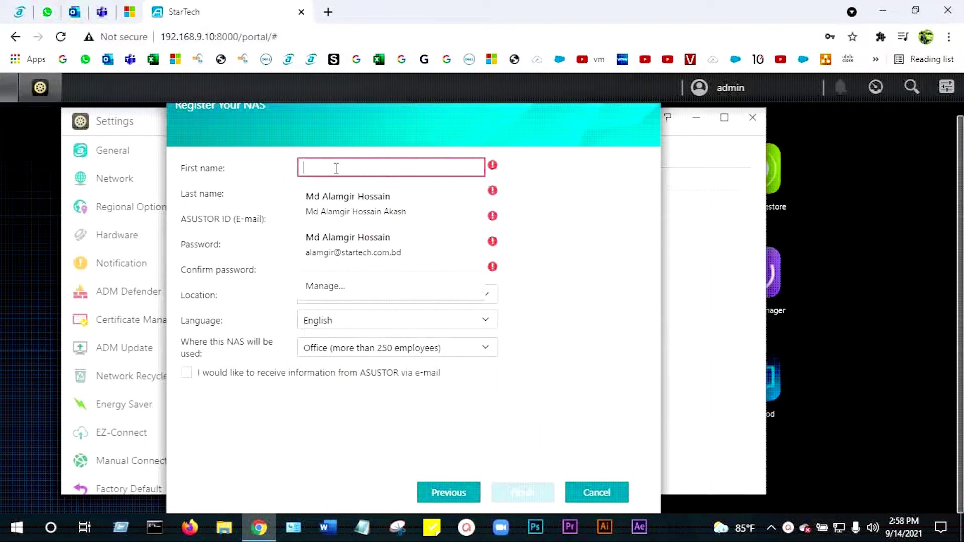
{"action": "left_click", "coordinate": [348, 249]}
{"action": "left_click", "coordinate": [323, 222]}
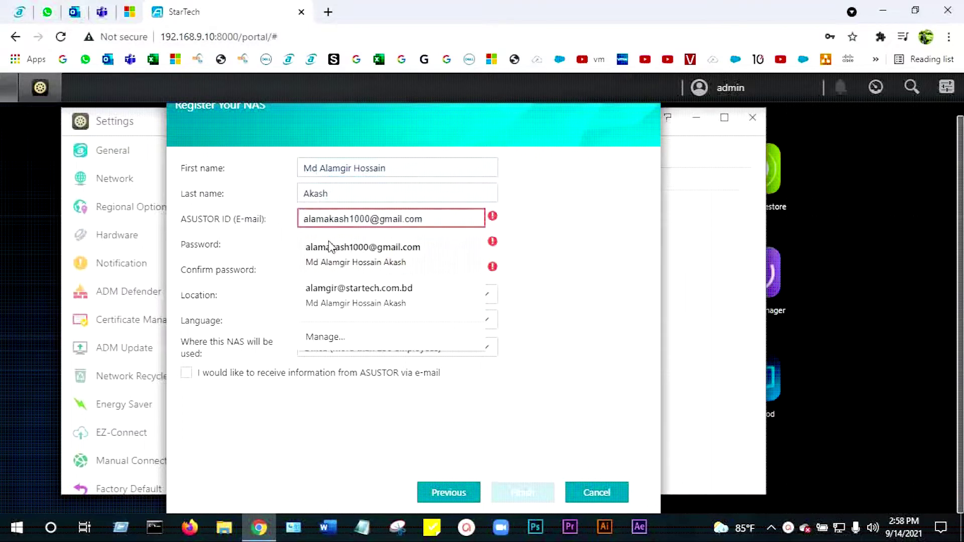
{"action": "left_click", "coordinate": [352, 303]}
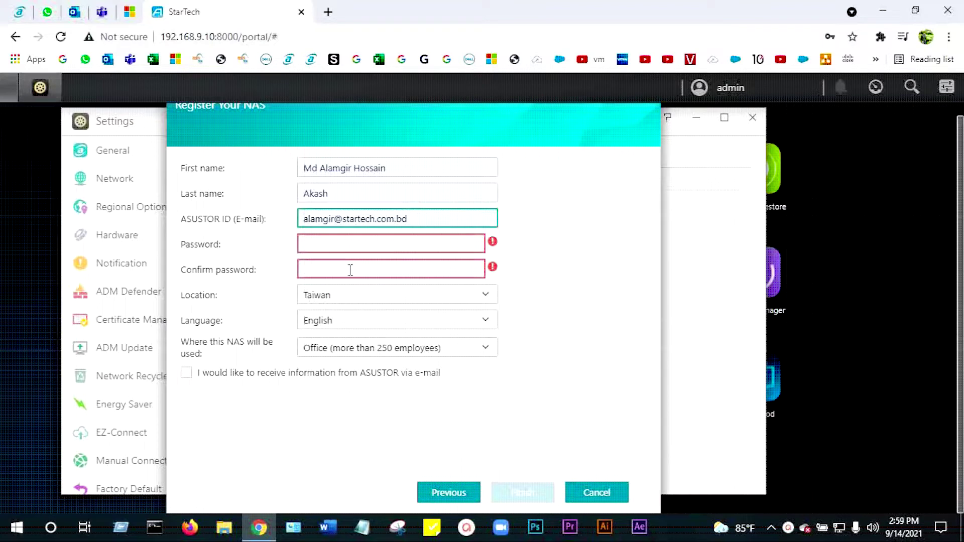
Step: Enter the account password and confirm it
{"action": "left_click", "coordinate": [327, 246]}
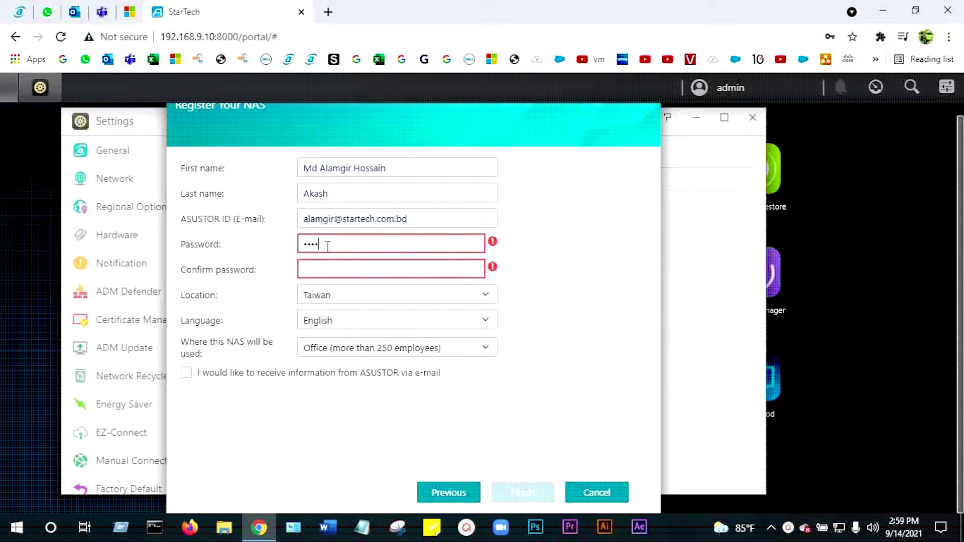
{"action": "type", "text": "•••"}
{"action": "left_click", "coordinate": [336, 268]}
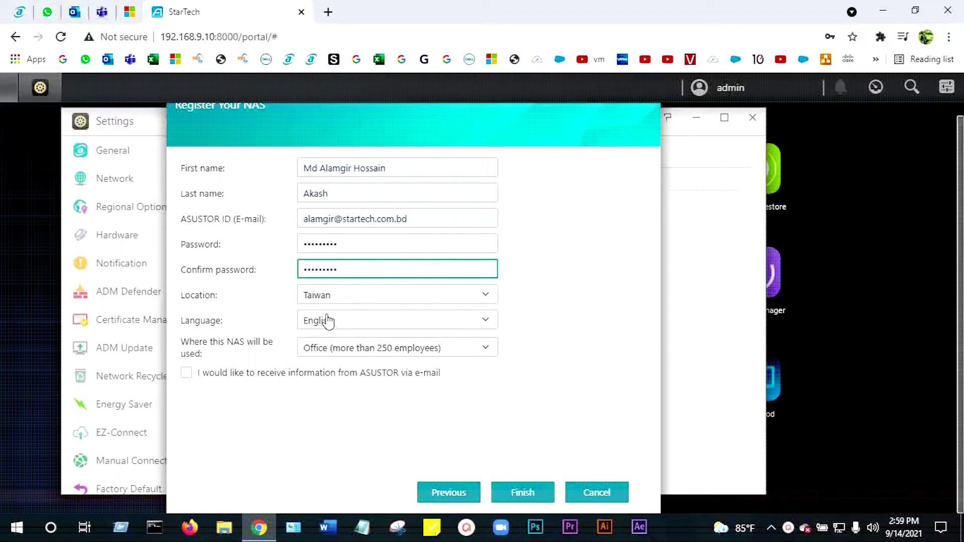
{"action": "left_click", "coordinate": [366, 301]}
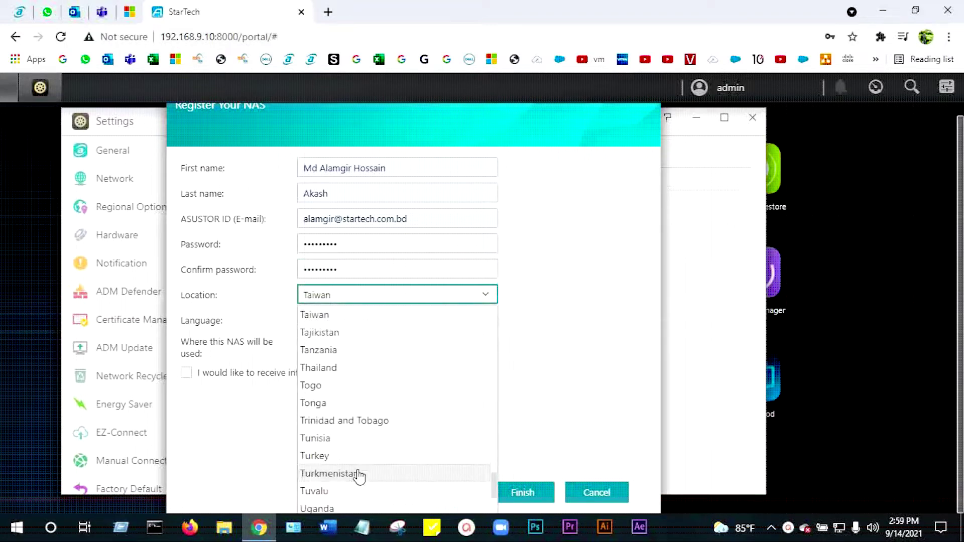
Step: Choose India as the location, tick the ASUSTOR e-mail opt-in, and submit the registration
{"action": "scroll", "coordinate": [360, 477], "scroll_direction": "down", "scroll_amount": 4}
{"action": "scroll", "coordinate": [358, 483], "scroll_direction": "down", "scroll_amount": 2}
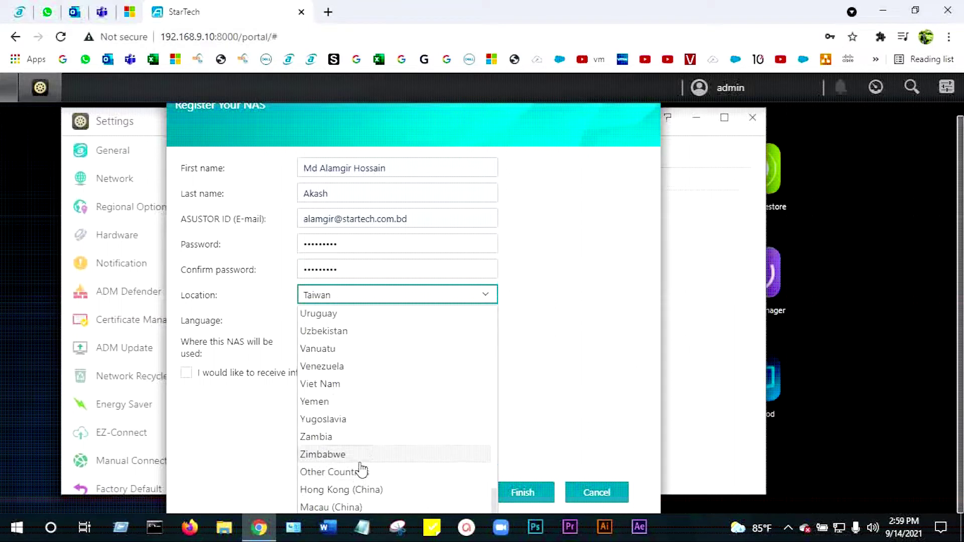
{"action": "scroll", "coordinate": [372, 457], "scroll_direction": "up", "scroll_amount": 10}
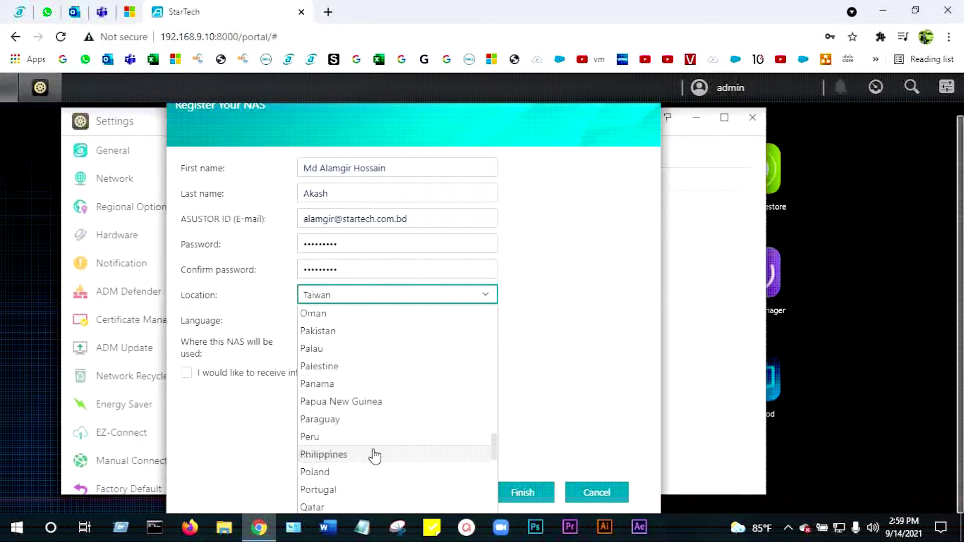
{"action": "left_click", "coordinate": [369, 457]}
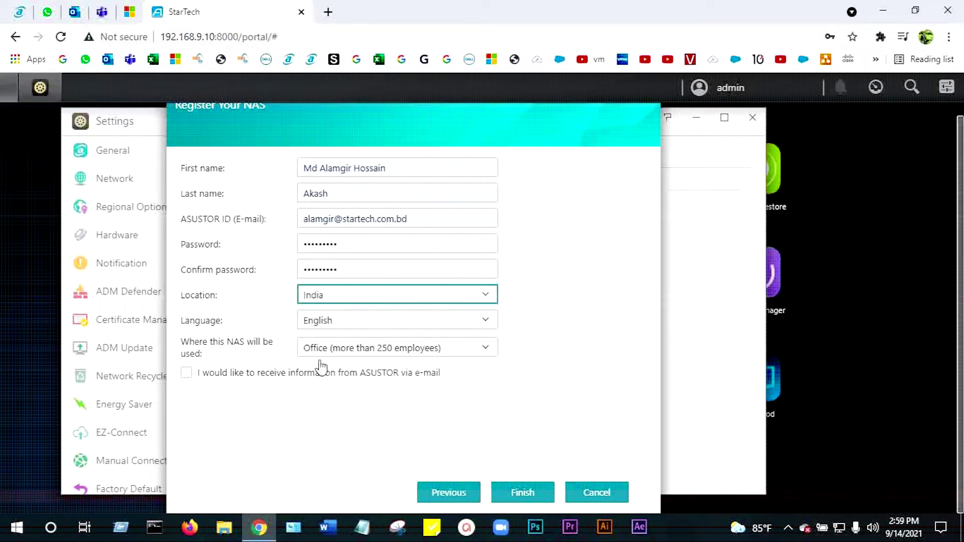
{"action": "left_click", "coordinate": [222, 377]}
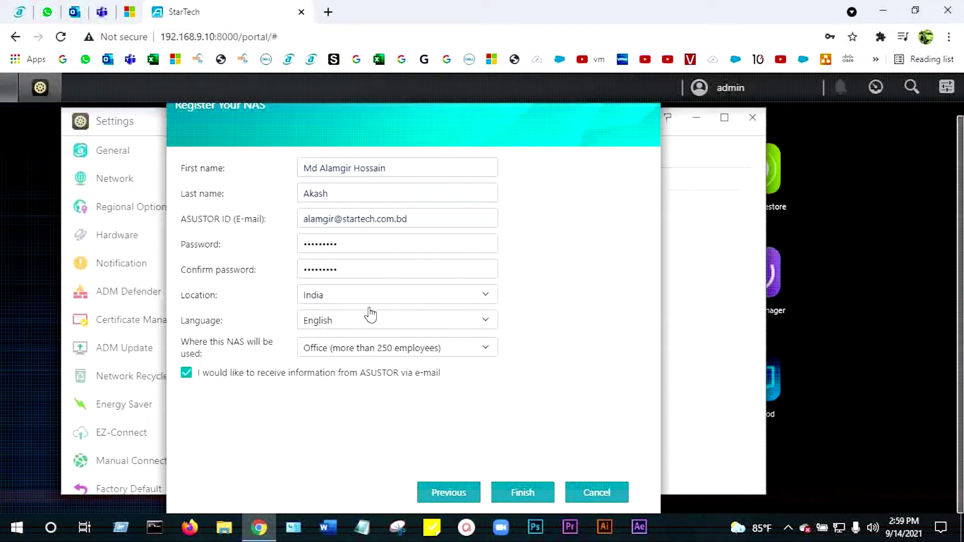
{"action": "left_click", "coordinate": [523, 493]}
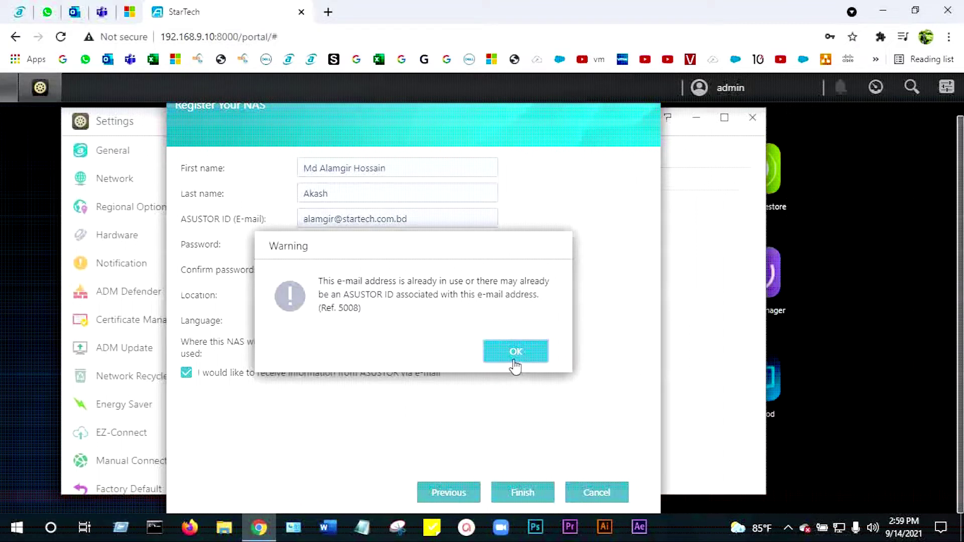
Step: Dismiss the e-mail-in-use warning and resubmit the autofilled form, which is refused again
{"action": "left_click", "coordinate": [515, 353]}
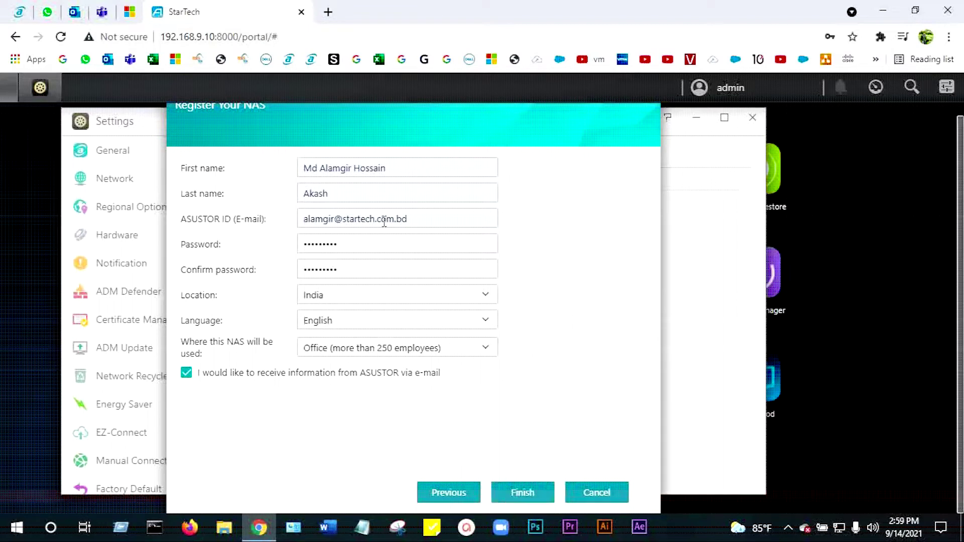
{"action": "left_click", "coordinate": [409, 218]}
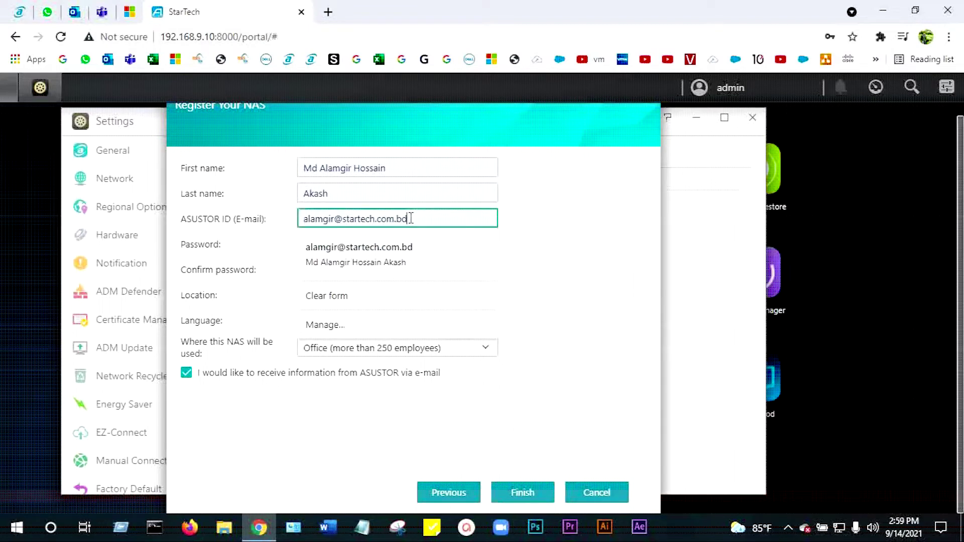
{"action": "left_click", "coordinate": [393, 257]}
{"action": "left_click", "coordinate": [519, 491]}
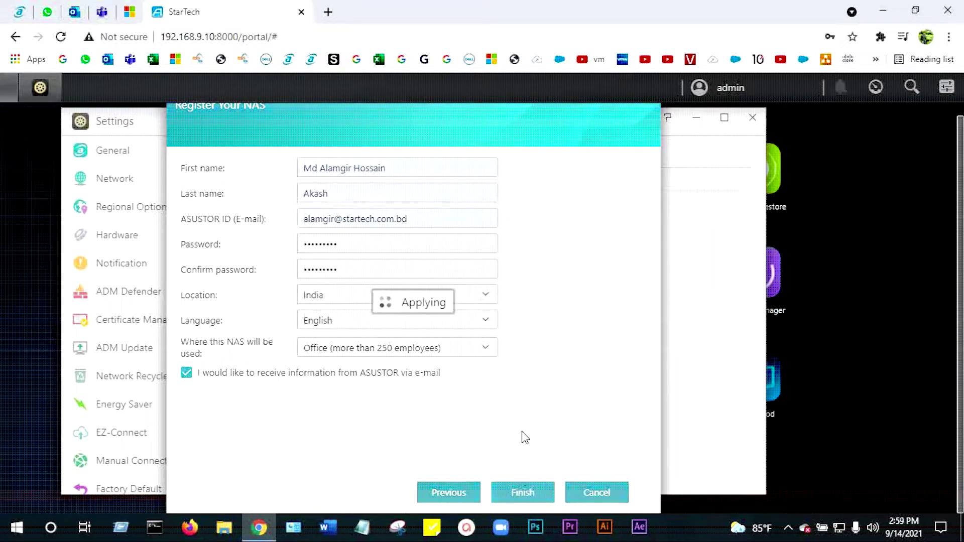
{"action": "left_click", "coordinate": [520, 362]}
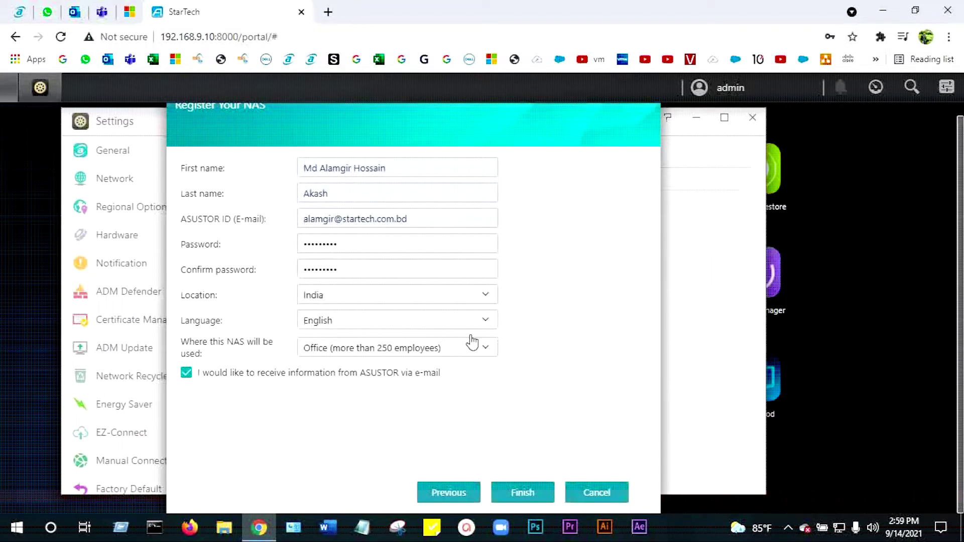
Step: Replace the ASUSTOR ID with the other saved e-mail address and submit the registration
{"action": "left_click", "coordinate": [418, 220]}
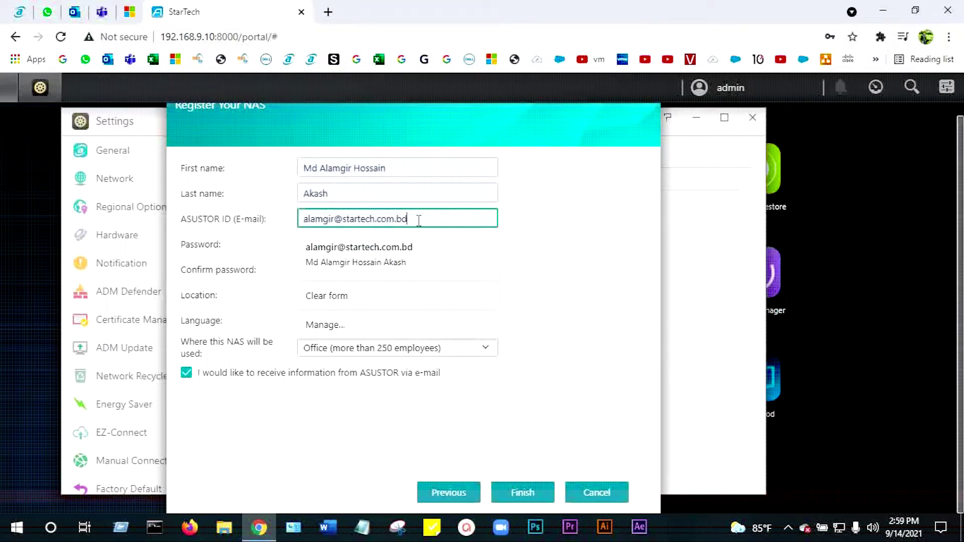
{"action": "left_click_drag", "start_coordinate": [419, 220], "coordinate": [258, 222]}
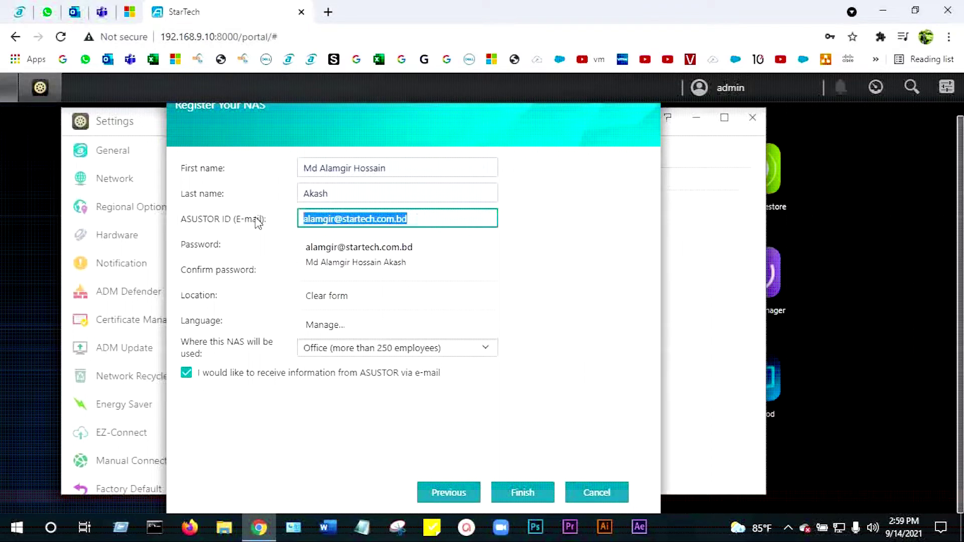
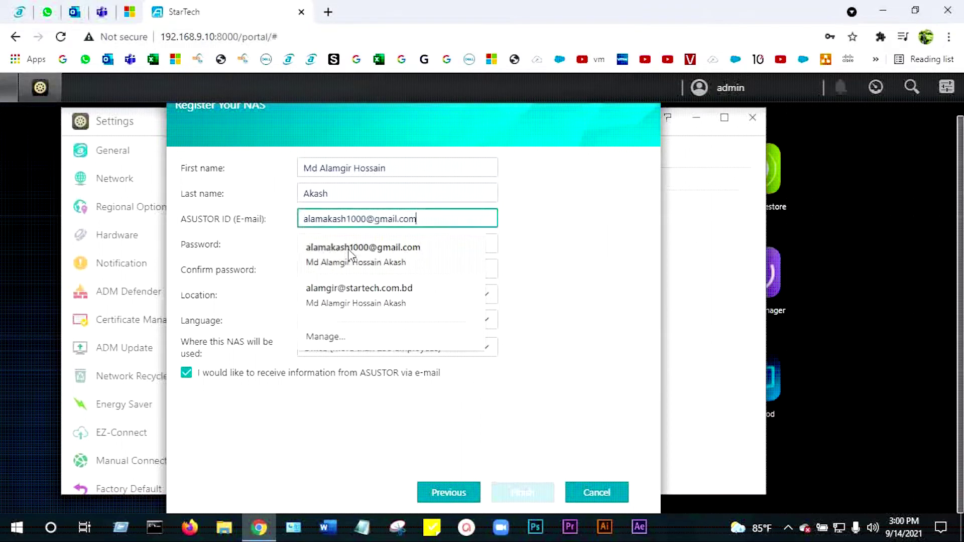
{"action": "left_click", "coordinate": [362, 247]}
{"action": "left_click", "coordinate": [523, 493]}
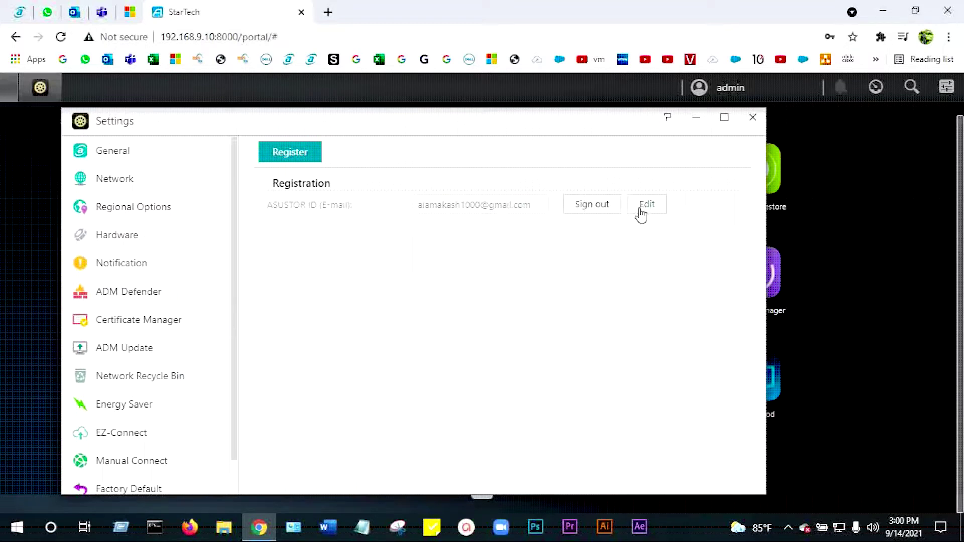
Step: Tick Enable EZ-Connect Service and start editing the Cloud ID StarTech-01 name
{"action": "left_click", "coordinate": [128, 434]}
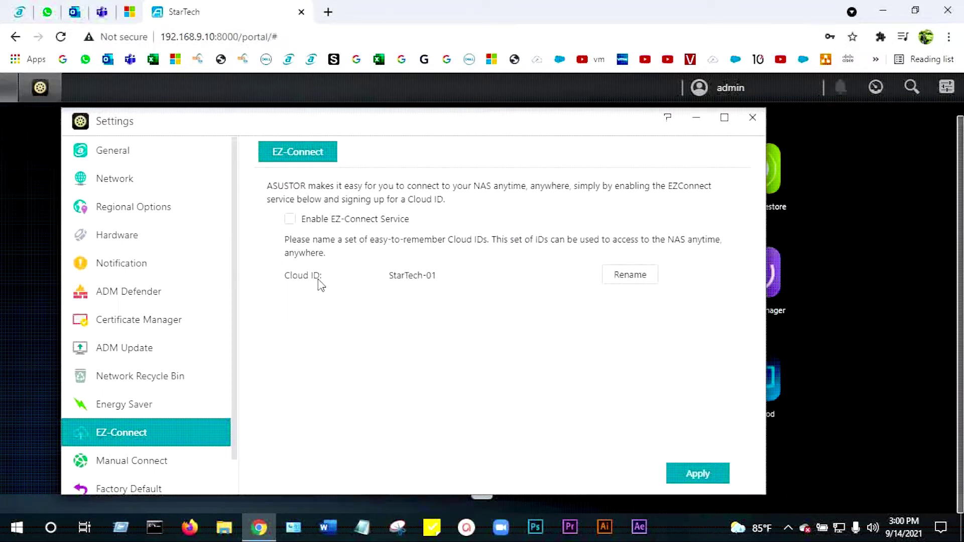
{"action": "left_click", "coordinate": [291, 219]}
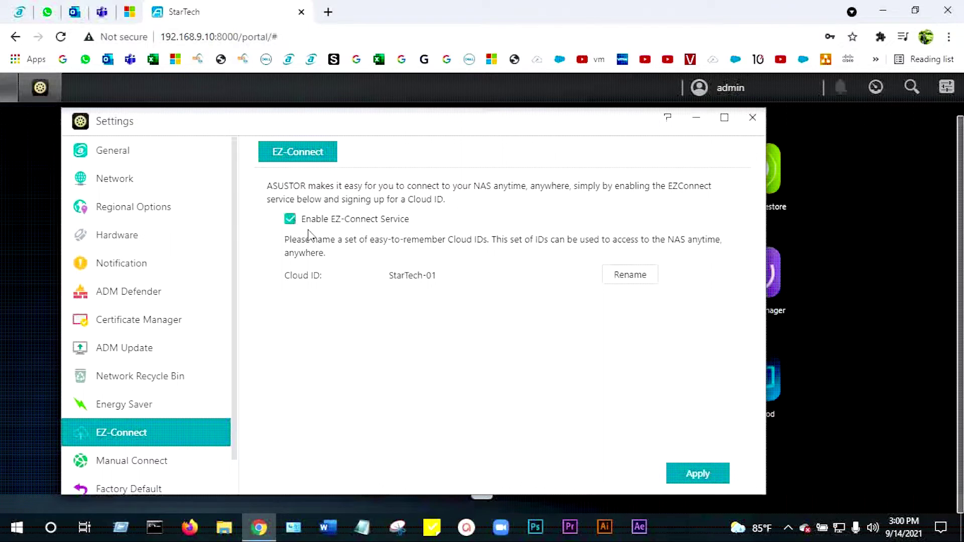
{"action": "left_click", "coordinate": [625, 279]}
{"action": "left_click", "coordinate": [458, 273]}
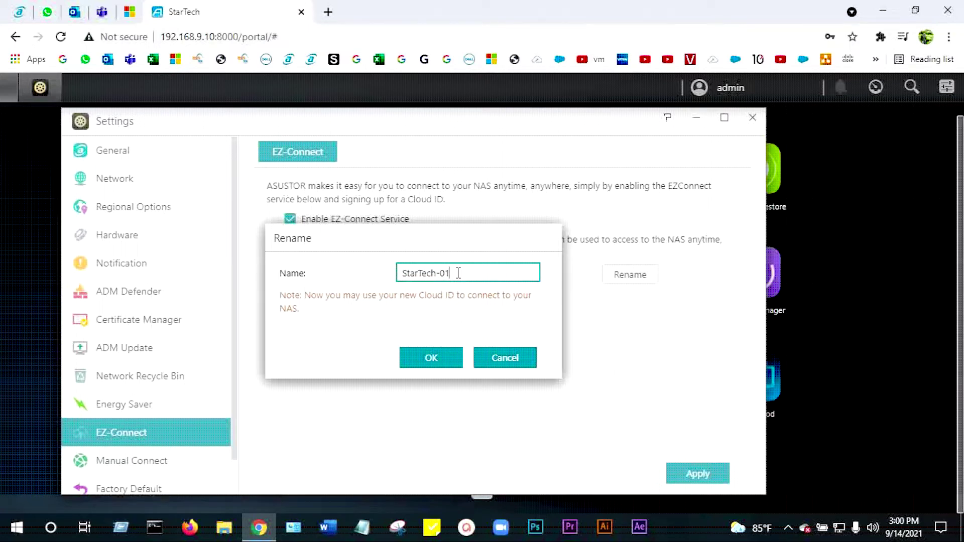
Step: Rename the Cloud ID to startechbd and tick Enable EZ-Connect Service again
{"action": "key", "text": "BackSpace"}
{"action": "key", "text": "BackSpace"}
{"action": "key", "text": "BackSpace"}
{"action": "key", "text": "BackSpace"}
{"action": "key", "text": "BackSpace"}
{"action": "key", "text": "BackSpace"}
{"action": "key", "text": "BackSpace"}
{"action": "key", "text": "BackSpace"}
{"action": "key", "text": "BackSpace"}
{"action": "key", "text": "BackSpace"}
{"action": "key", "text": "BackSpace"}
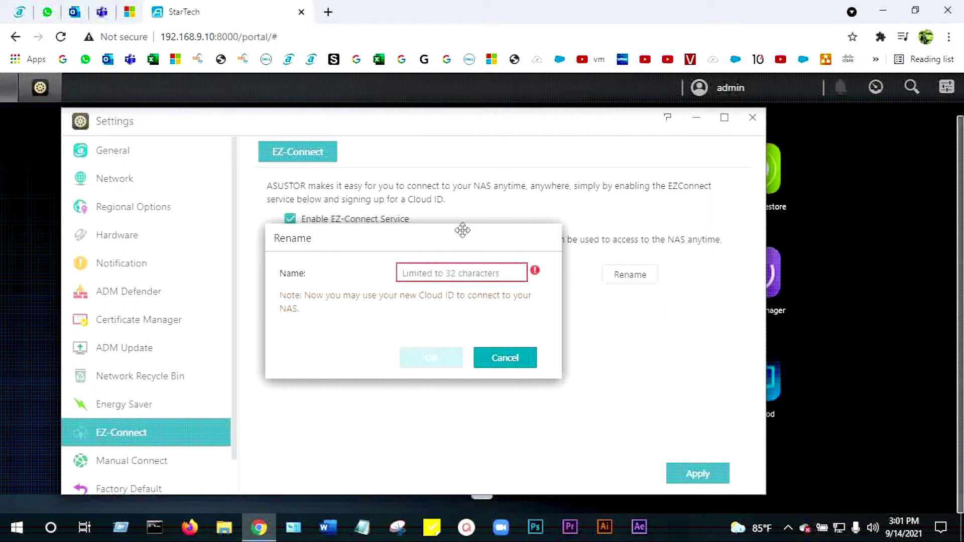
{"action": "type", "text": "startechbd"}
{"action": "left_click", "coordinate": [431, 359]}
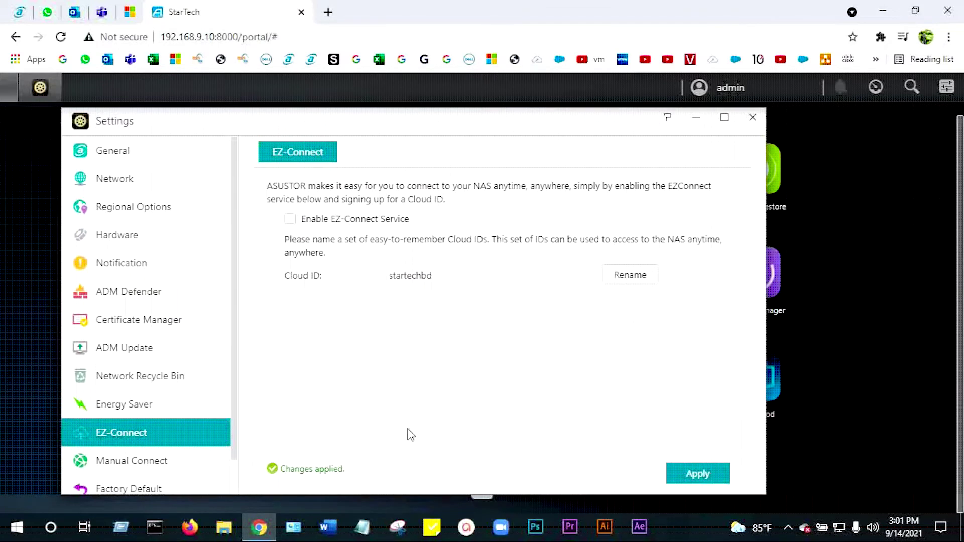
{"action": "left_click", "coordinate": [290, 219]}
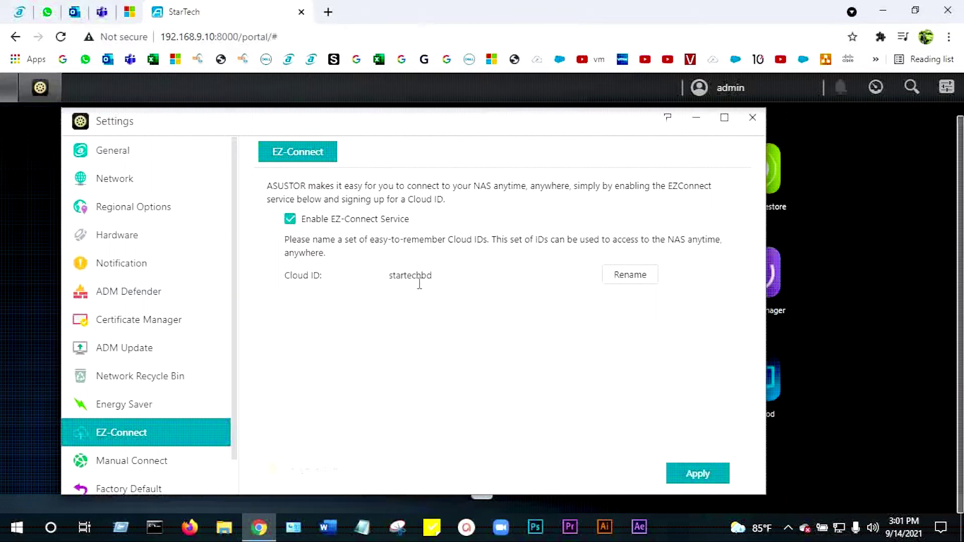
Step: Apply the EZ-Connect settings and complete the Configuration Wizard once its checks pass
{"action": "left_click", "coordinate": [693, 476]}
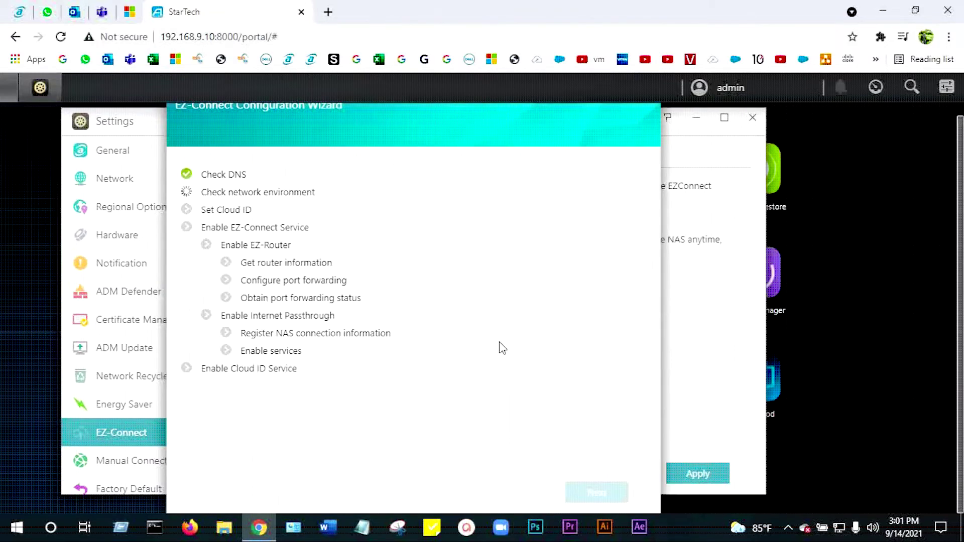
{"action": "scroll", "coordinate": [728, 370], "scroll_direction": "up", "scroll_amount": 1}
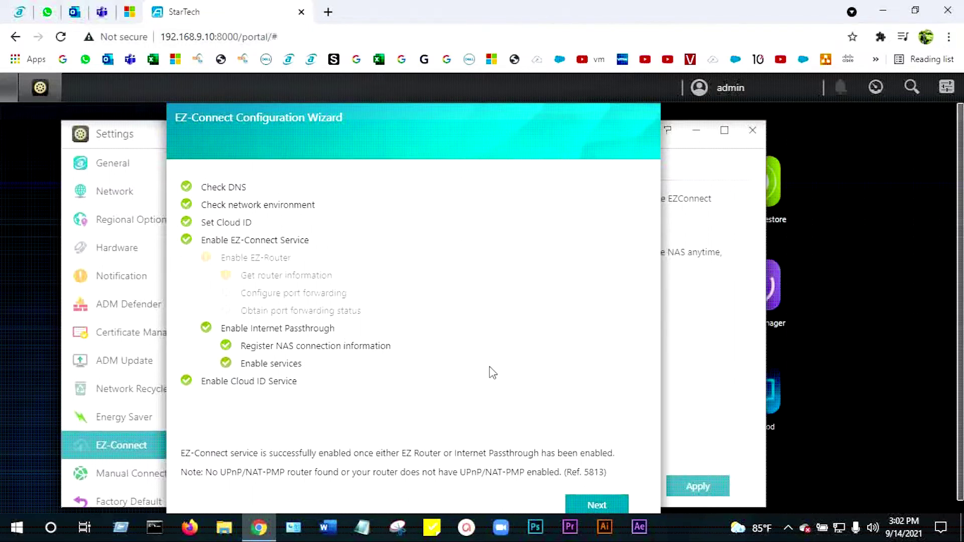
{"action": "scroll", "coordinate": [493, 377], "scroll_direction": "down", "scroll_amount": 1}
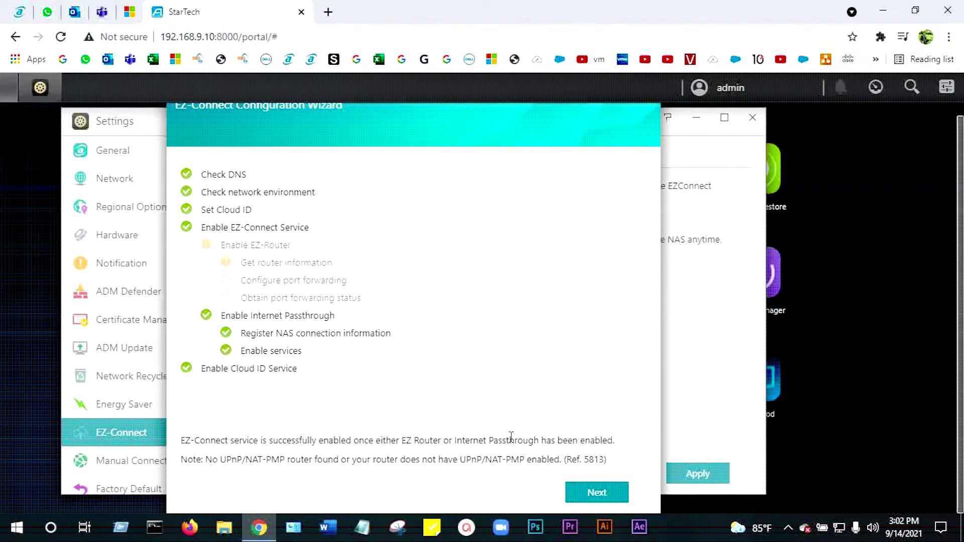
{"action": "left_click", "coordinate": [592, 494]}
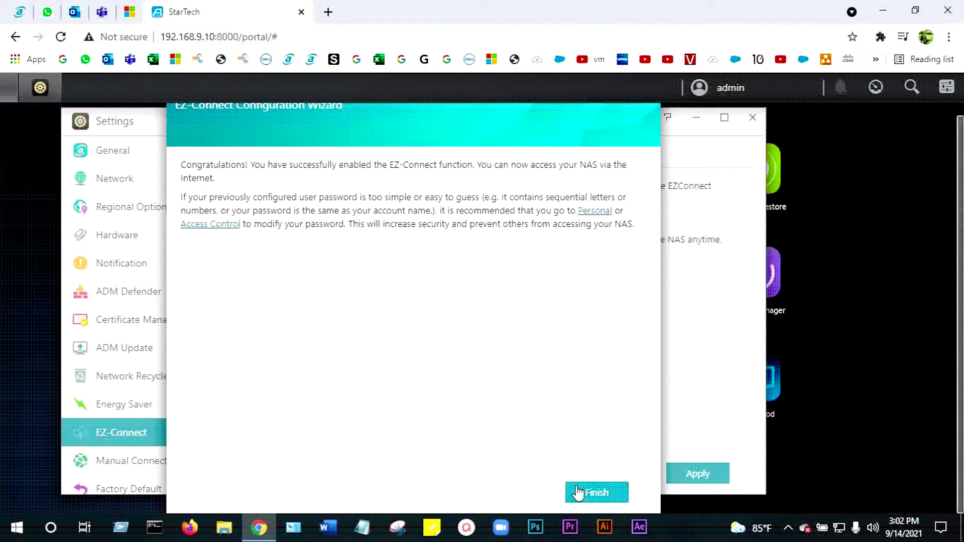
{"action": "left_click", "coordinate": [580, 494]}
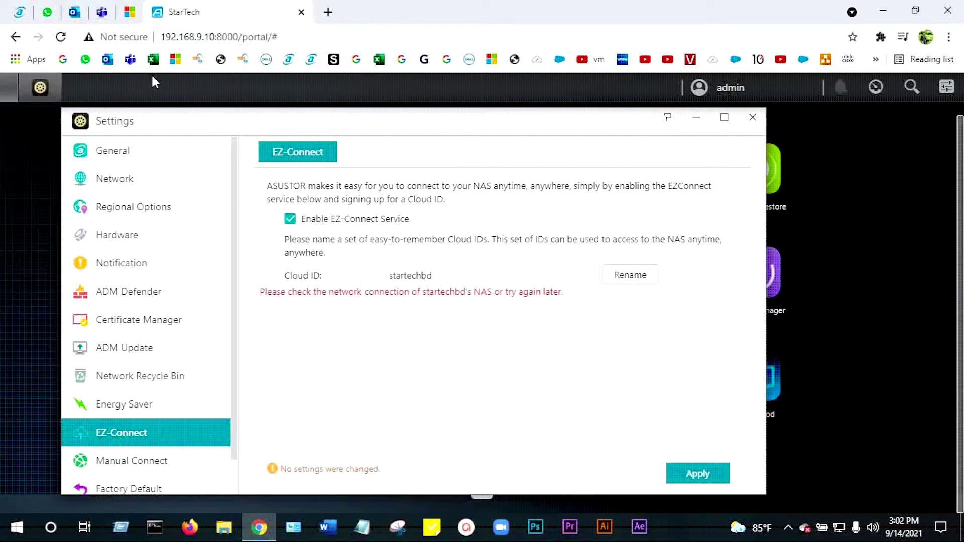
Step: Reload the ADM portal and sign in with the administrator account
{"action": "left_click", "coordinate": [309, 40]}
{"action": "key", "text": "Return"}
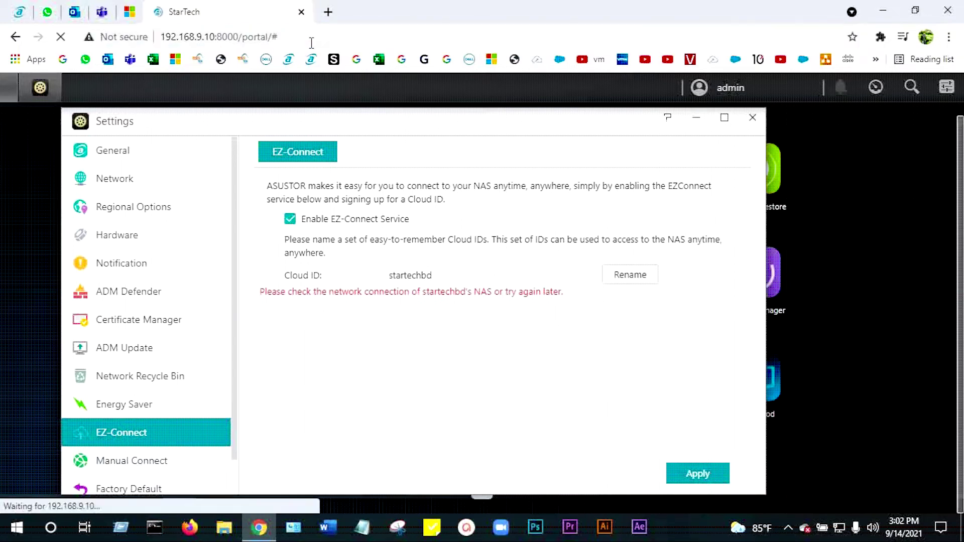
{"action": "type", "text": "admin"}
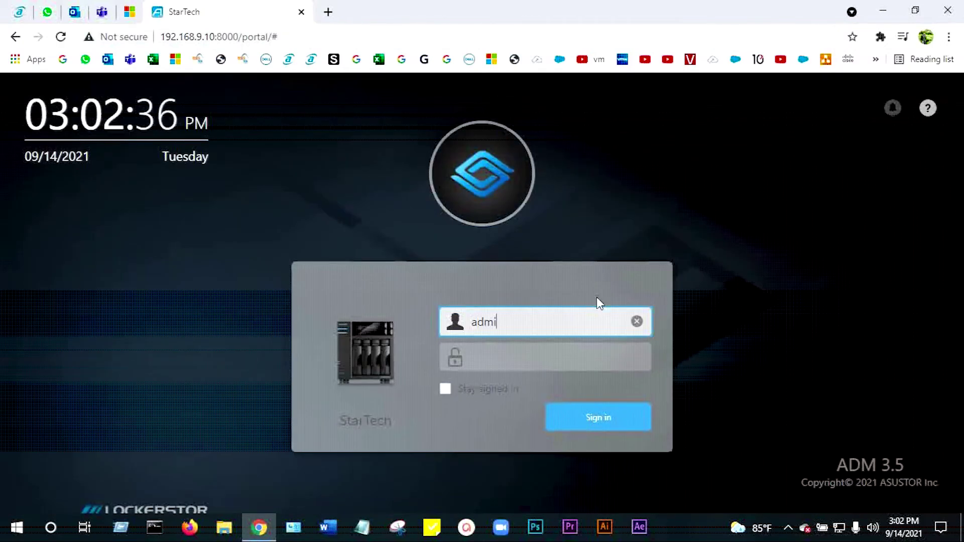
{"action": "key", "text": "Tab"}
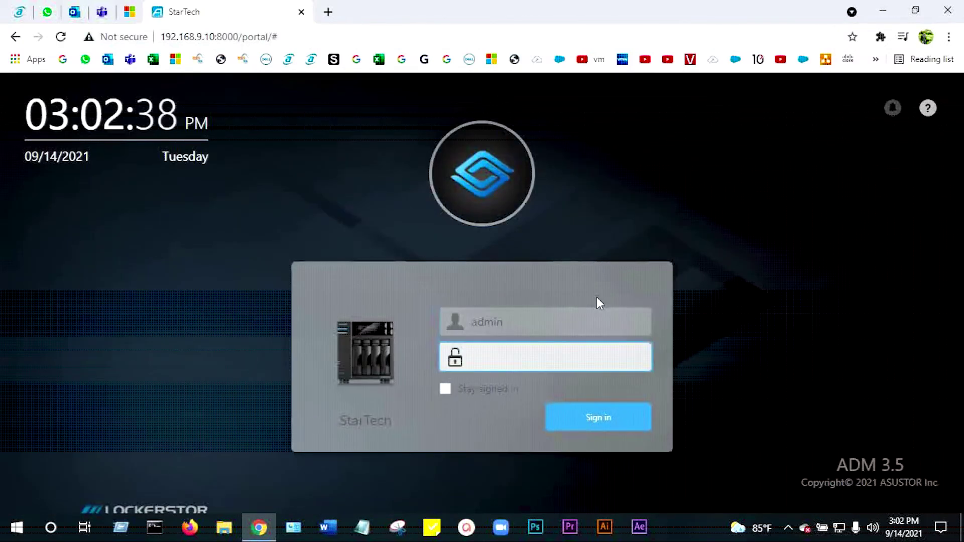
{"action": "type", "text": "**********"}
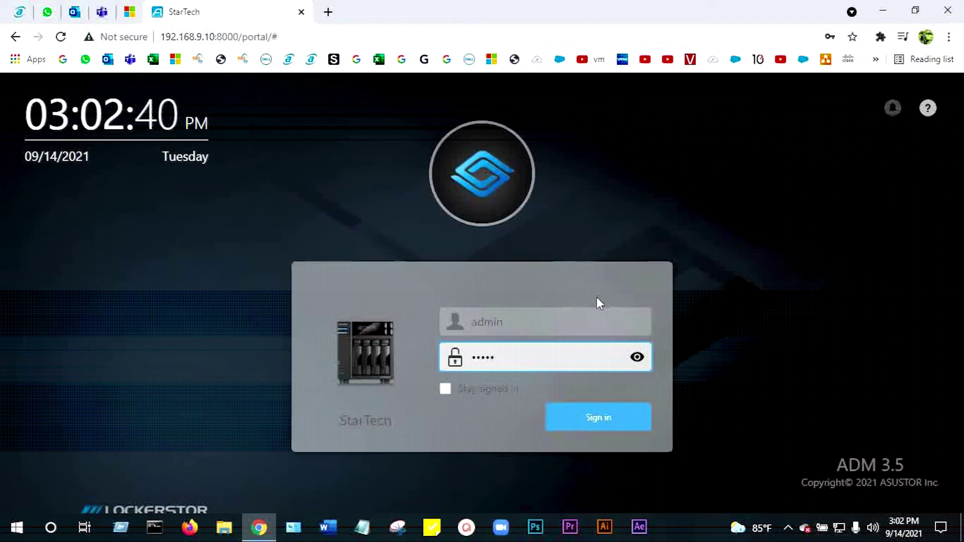
{"action": "key", "text": "Return"}
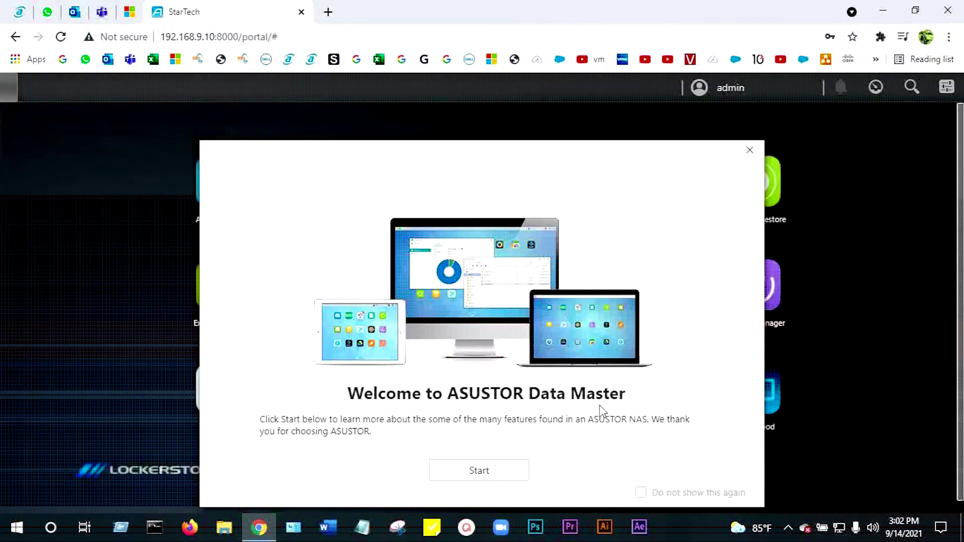
Step: Dismiss the welcome dialog to reach the ADM desktop
{"action": "left_click", "coordinate": [490, 474]}
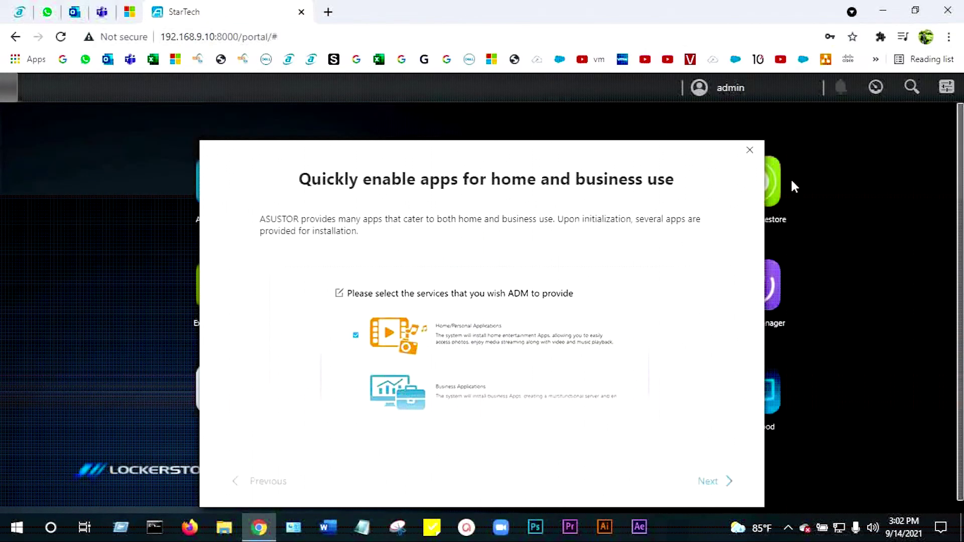
{"action": "left_click", "coordinate": [749, 150]}
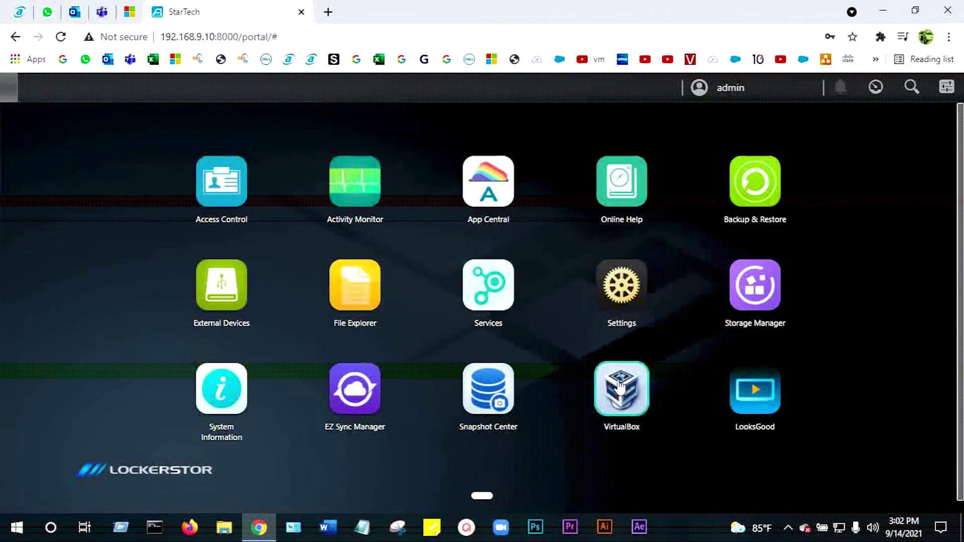
{"action": "left_click", "coordinate": [621, 294]}
{"action": "left_click", "coordinate": [116, 416]}
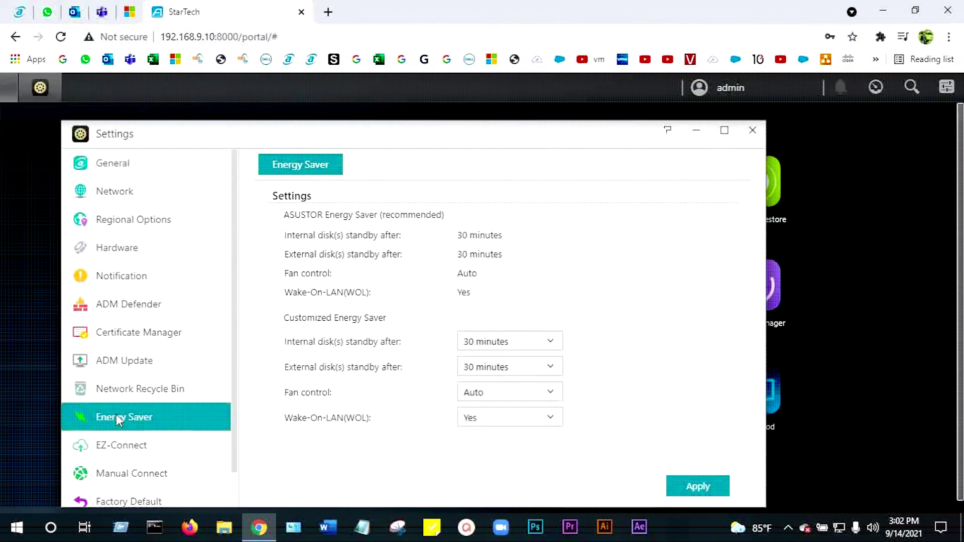
{"action": "left_click", "coordinate": [120, 443]}
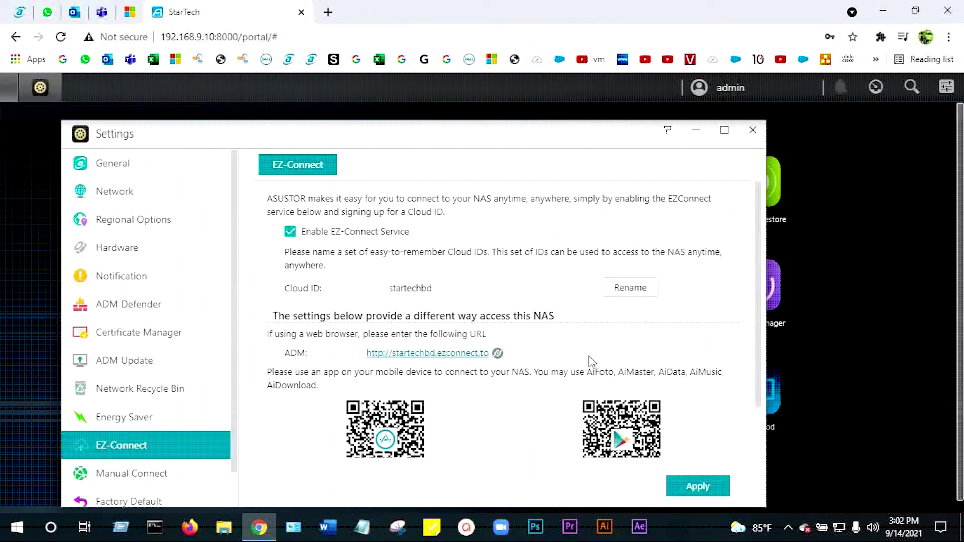
{"action": "scroll", "coordinate": [480, 372], "scroll_direction": "down", "scroll_amount": 2}
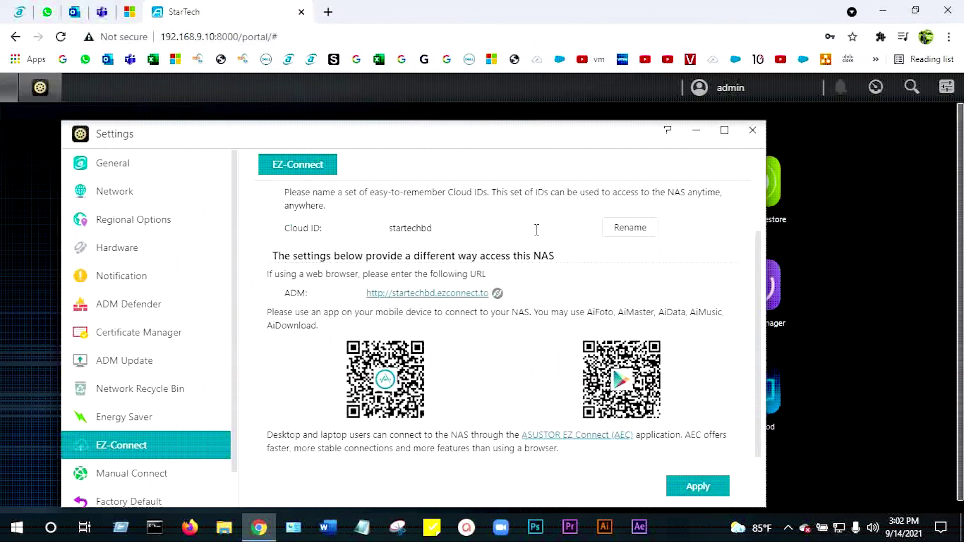
{"action": "left_click", "coordinate": [411, 296]}
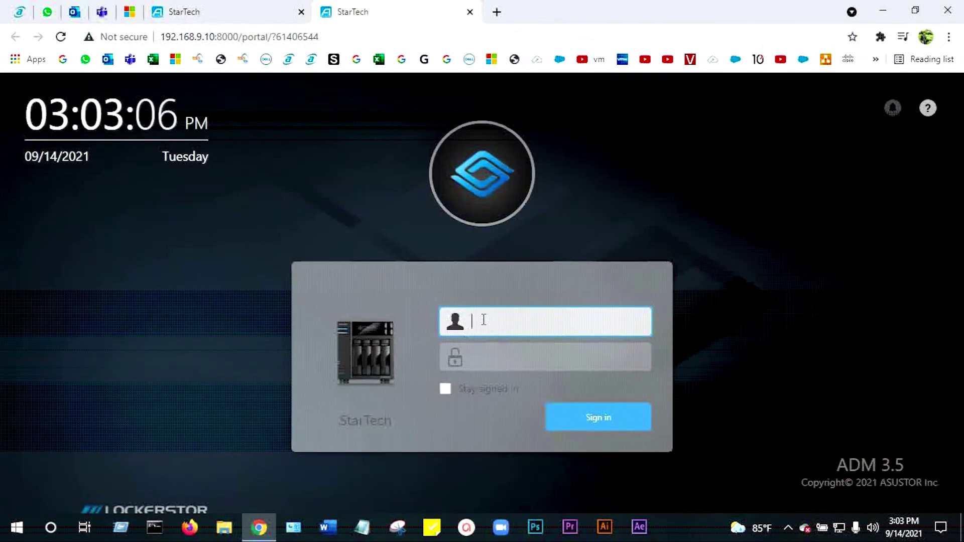
Step: Sign in as administrator via startechbd.ezconnect.to and view Cloud ID startechbd's URL and QR codes
{"action": "type", "text": "admin"}
{"action": "key", "text": "Tab"}
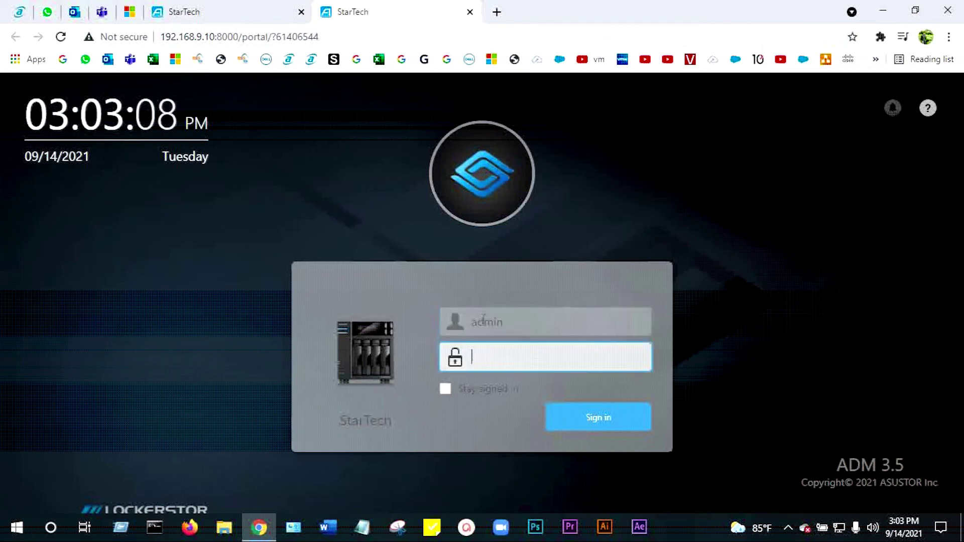
{"action": "type", "text": "••••••"}
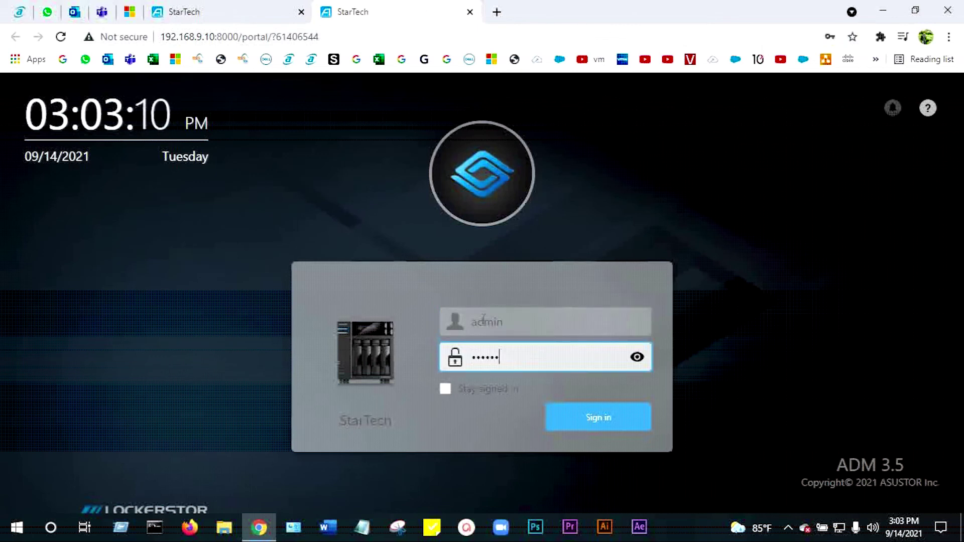
{"action": "key", "text": "Return"}
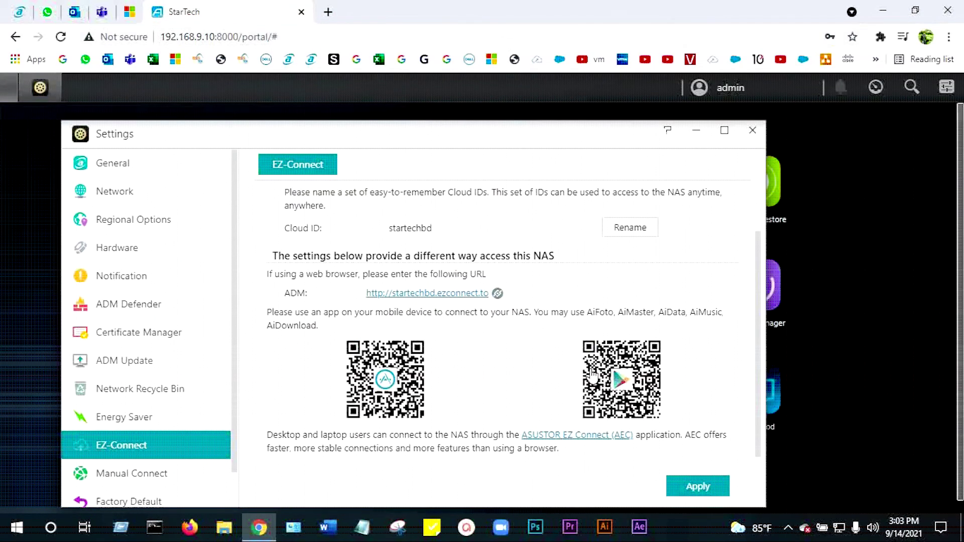
{"action": "scroll", "coordinate": [582, 347], "scroll_direction": "up", "scroll_amount": 2}
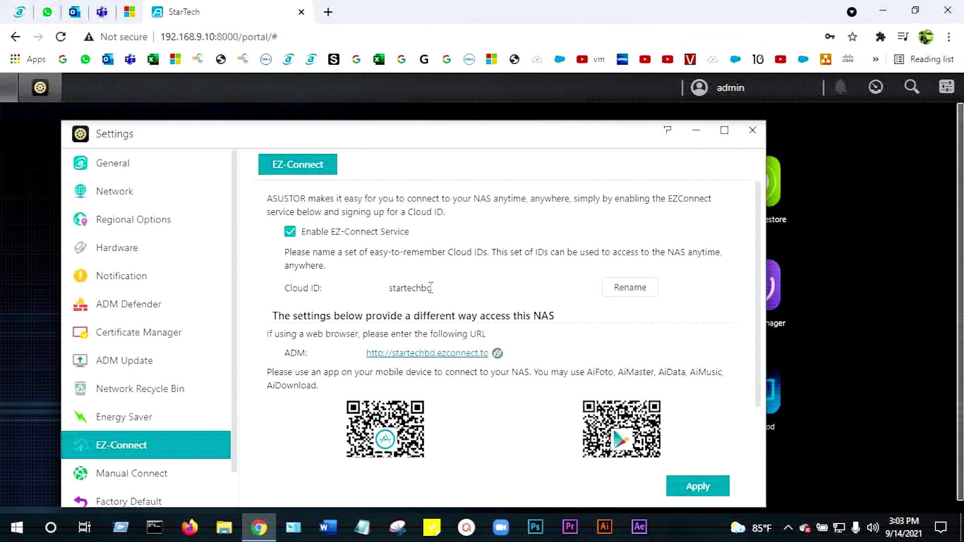